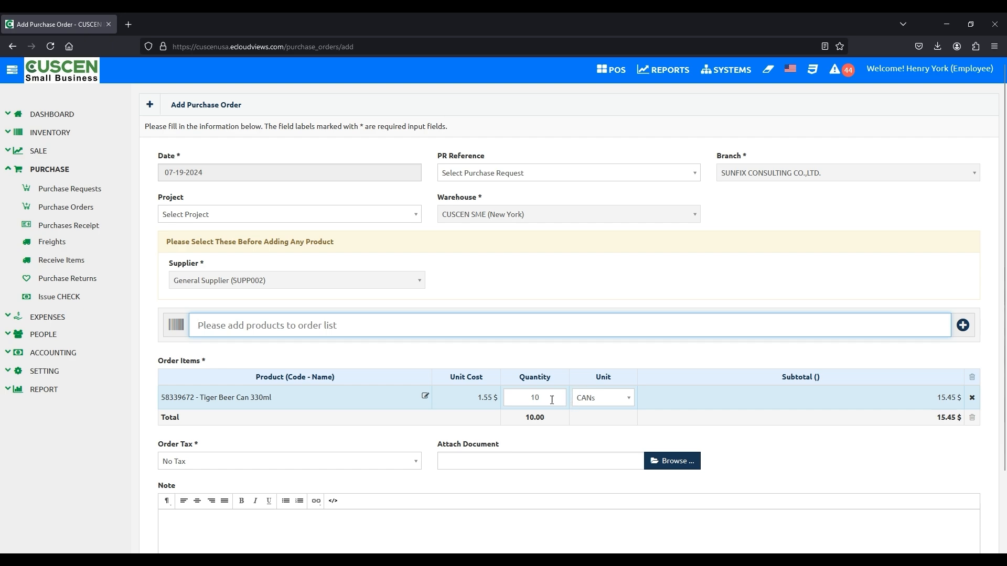
Step: Submit the purchase order to General Supplier for 10 cans of Tiger Beer Can 330ml
scroll(526, 391, "down", 3)
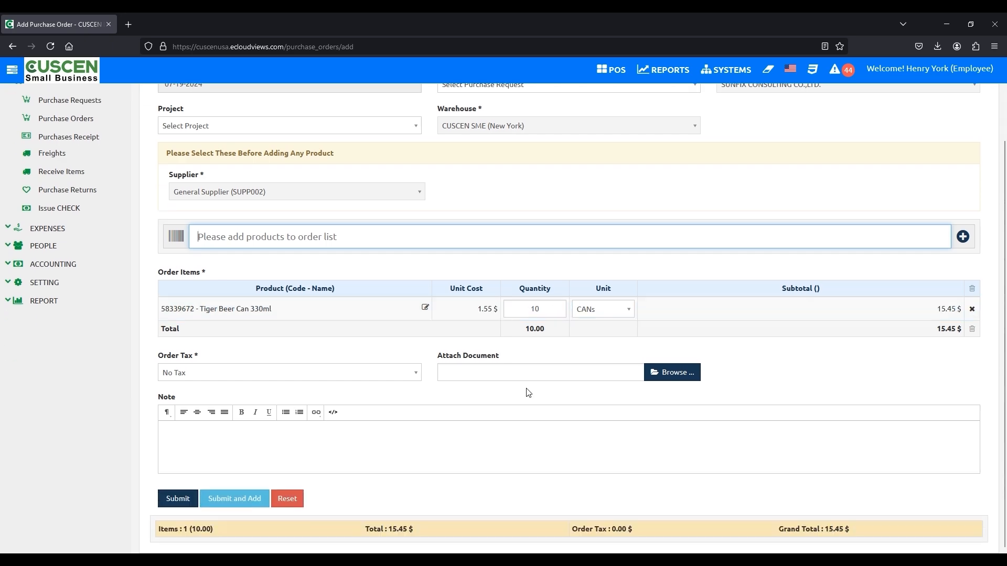
left_click(188, 503)
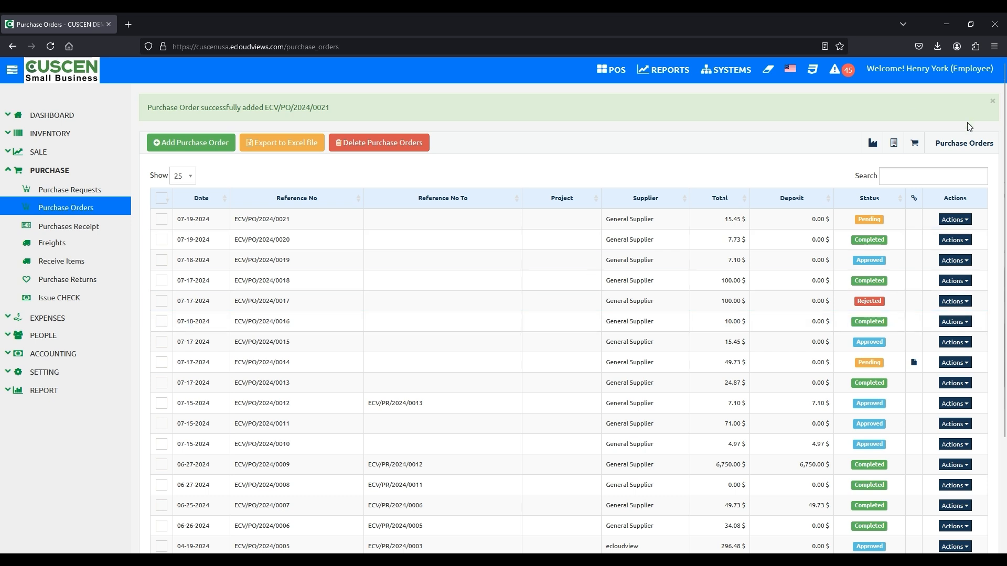
left_click_drag(166, 108, 313, 114)
left_click(361, 117)
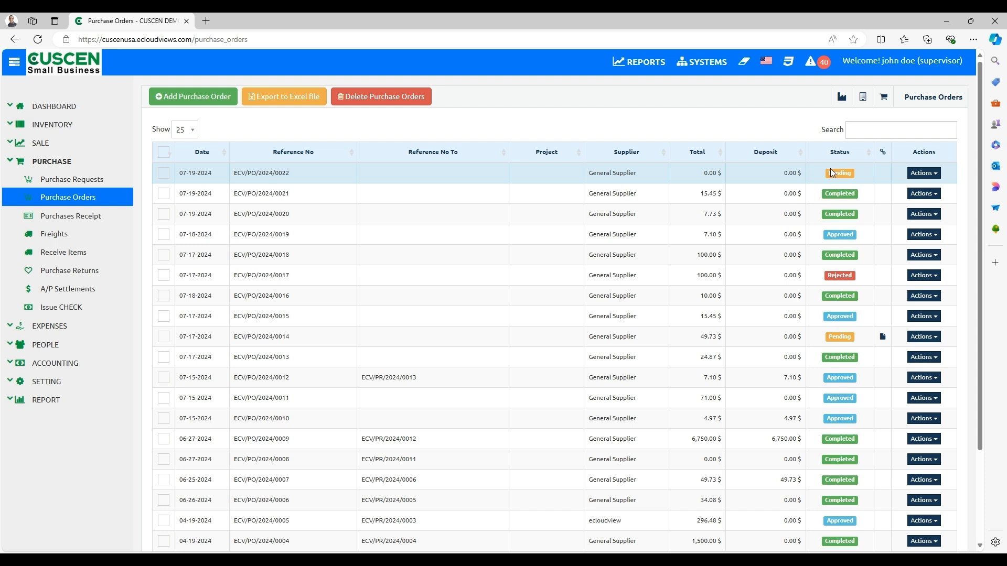
Step: Approve the newest pending purchase order and dismiss the notification
left_click(924, 174)
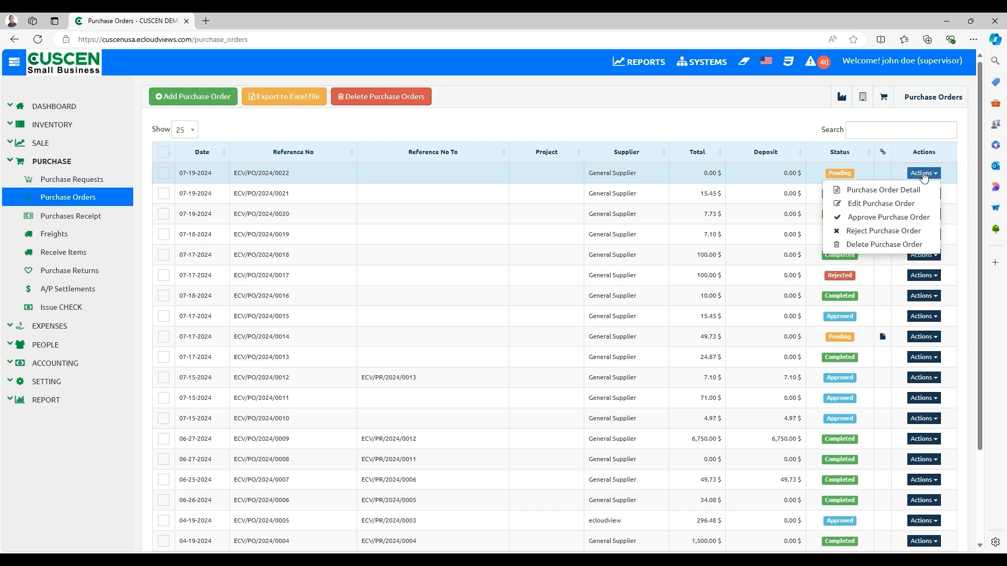
left_click(882, 217)
left_click(754, 236)
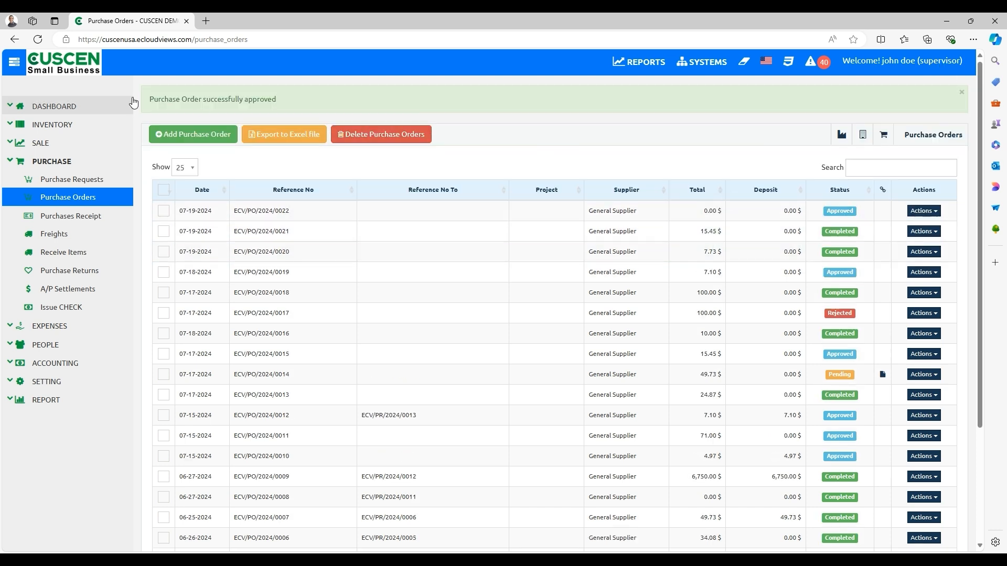
left_click_drag(154, 99, 360, 105)
left_click(943, 93)
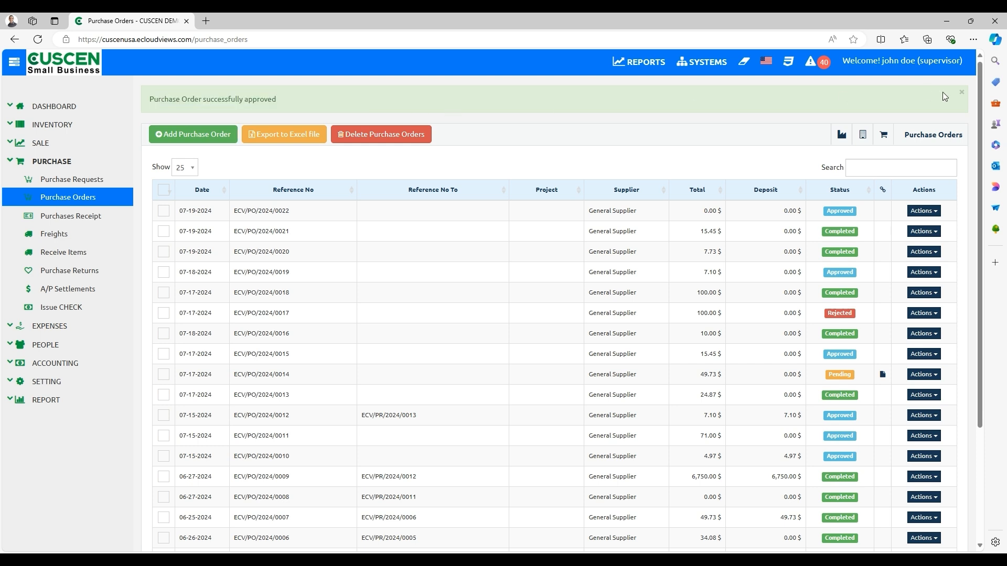
left_click(961, 96)
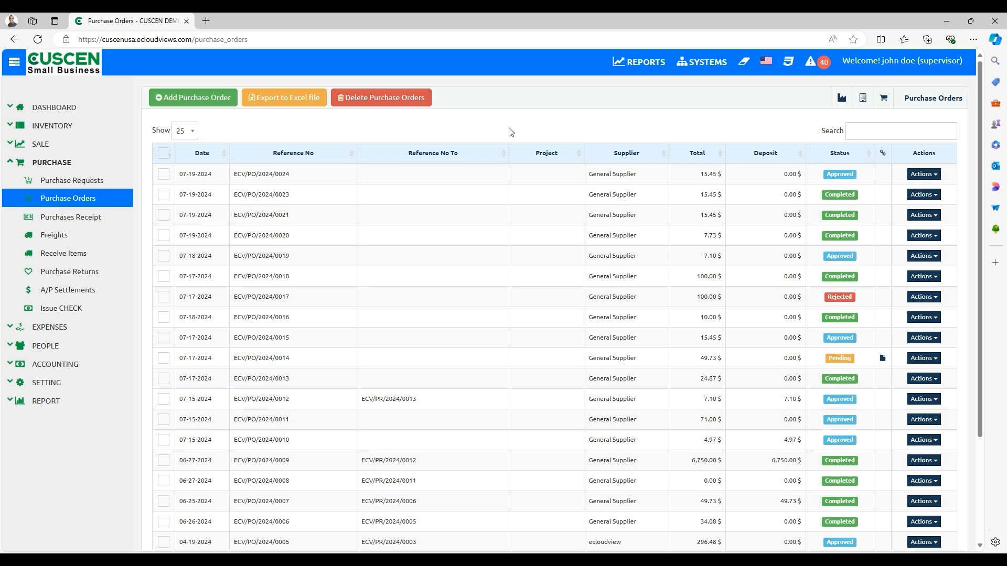
Step: Open the details of the newest purchase order and examine its print preview
left_click(464, 174)
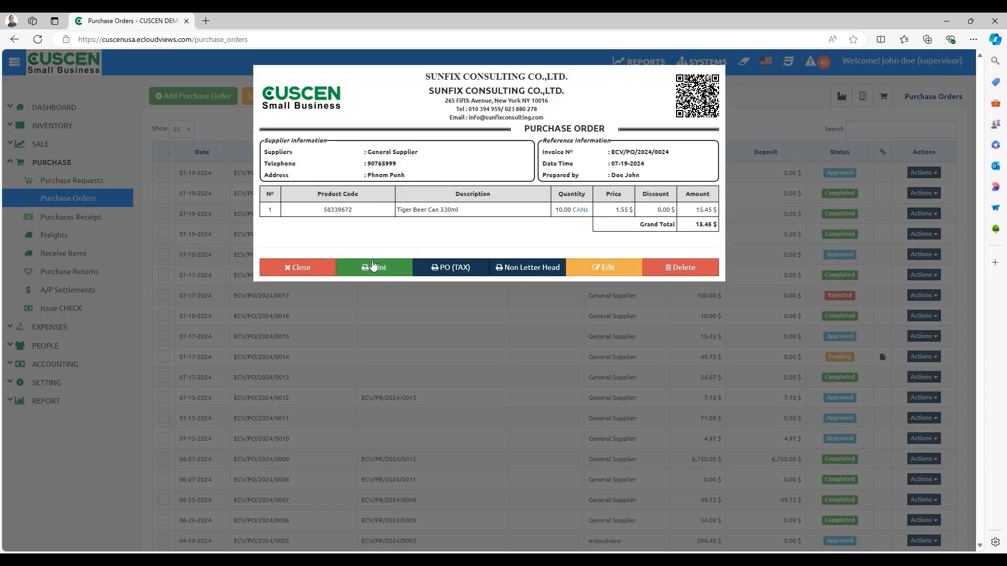
left_click(373, 265)
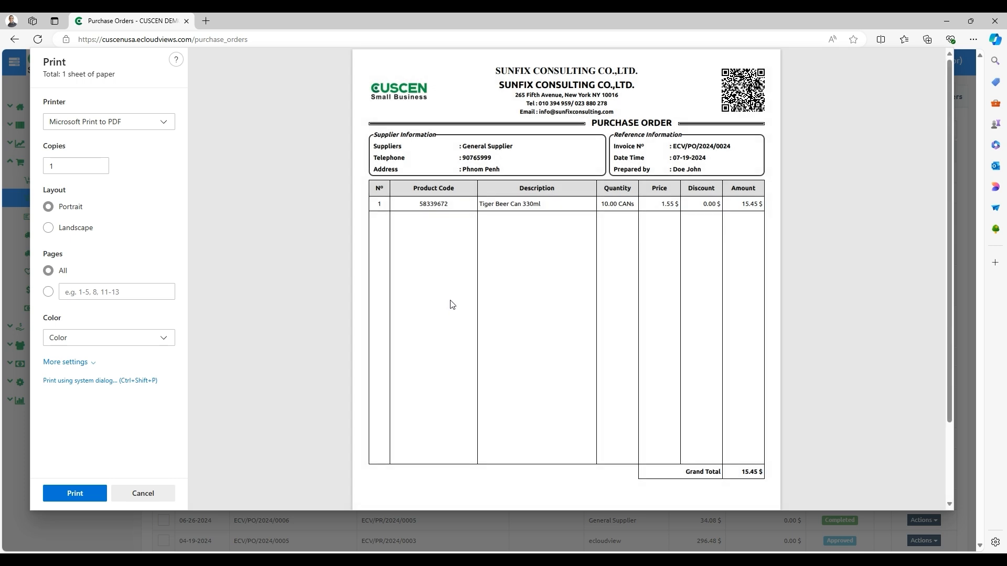
scroll(454, 302, "down", 3)
scroll(600, 304, "up", 3)
Step: Try to save the purchase order printout as a PDF, then close the print preview and the order details
left_click(111, 125)
left_click(112, 140)
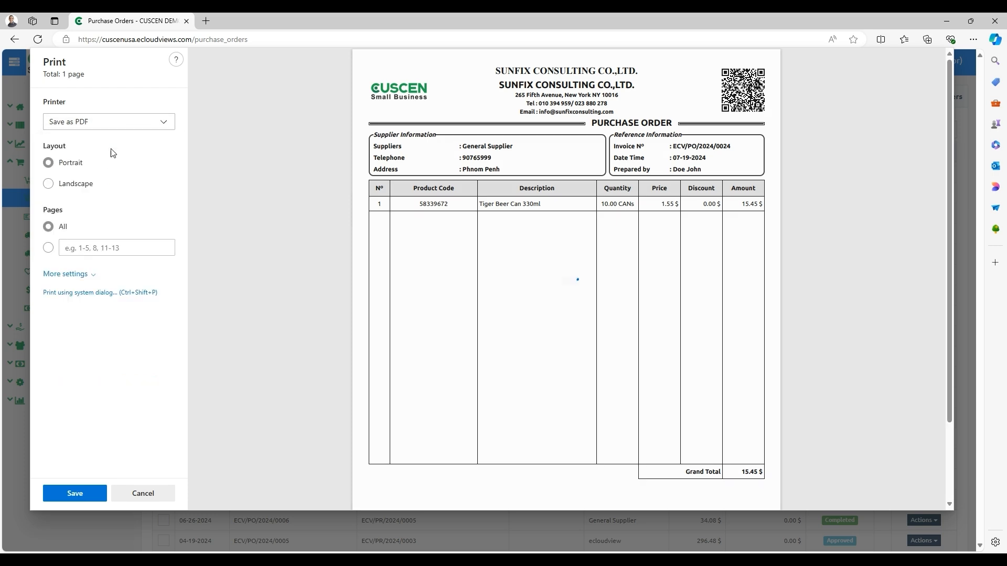
left_click(79, 493)
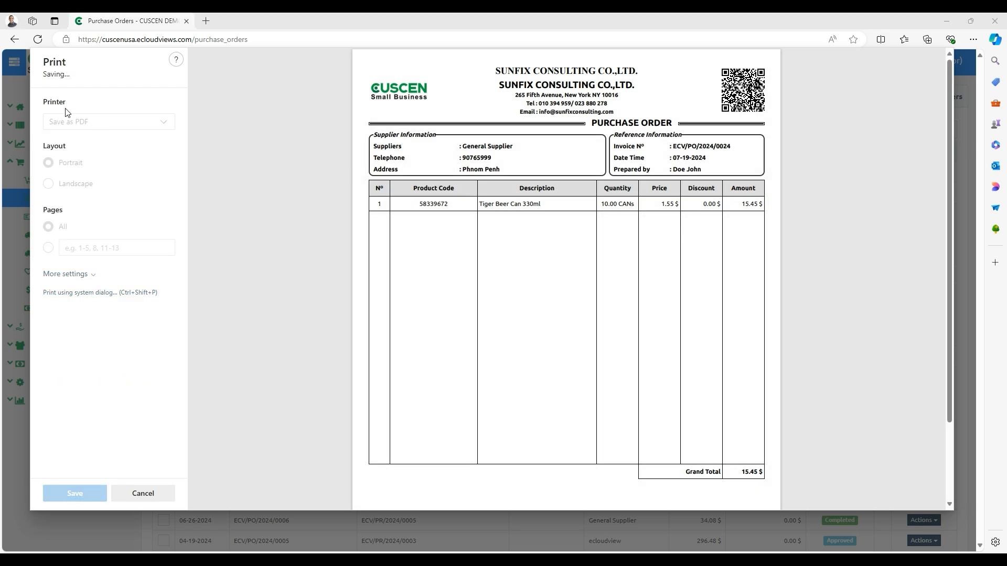
left_click(488, 20)
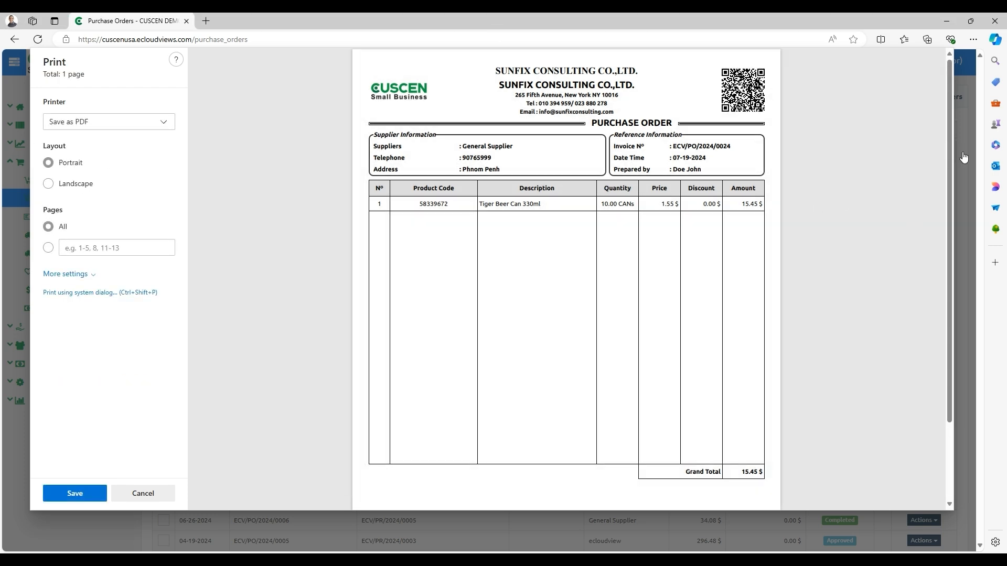
left_click(170, 498)
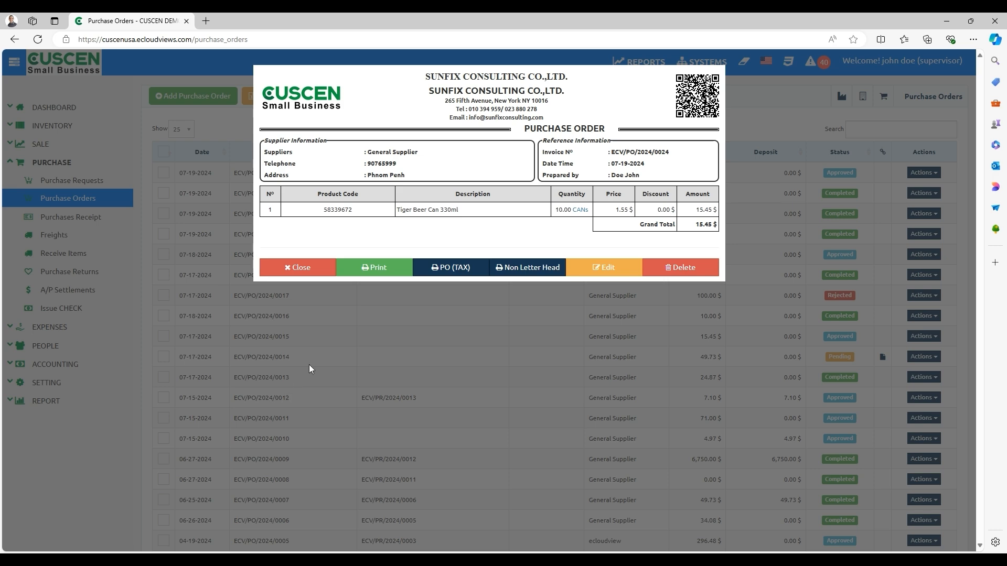
left_click(397, 350)
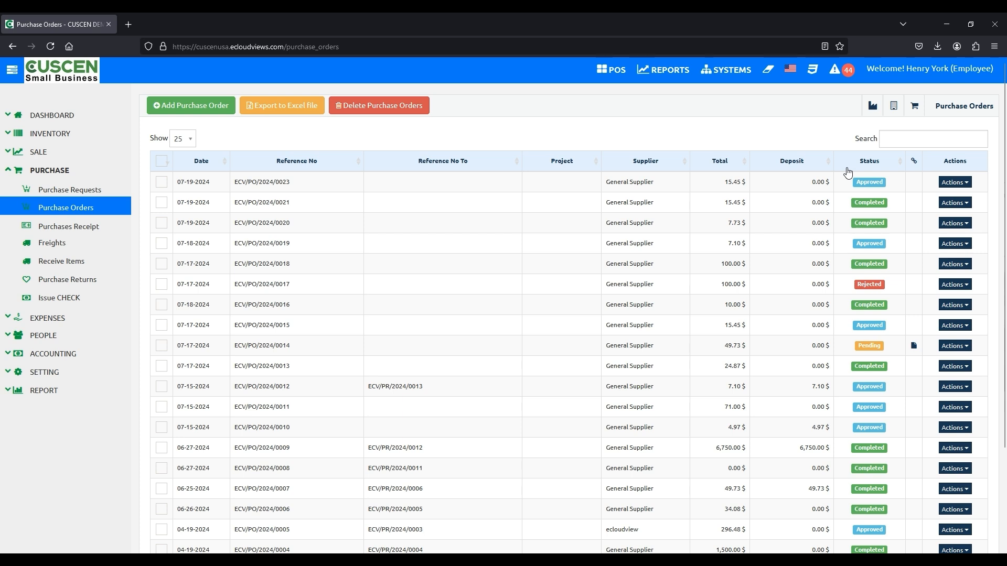
Step: Add a receive item record from the newest approved purchase order for 10 cans of Tiger Beer Can 330ml
left_click(954, 182)
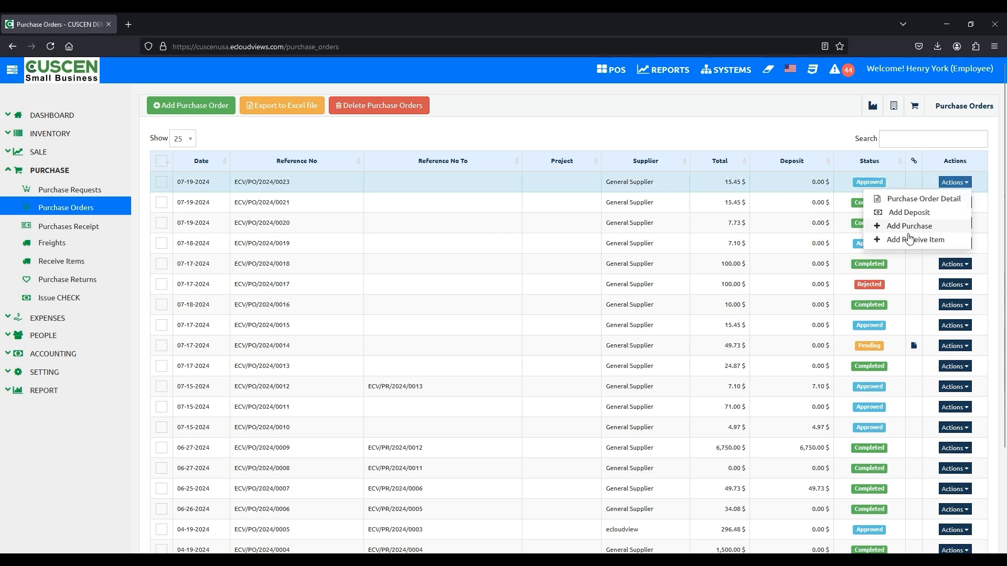
left_click(947, 243)
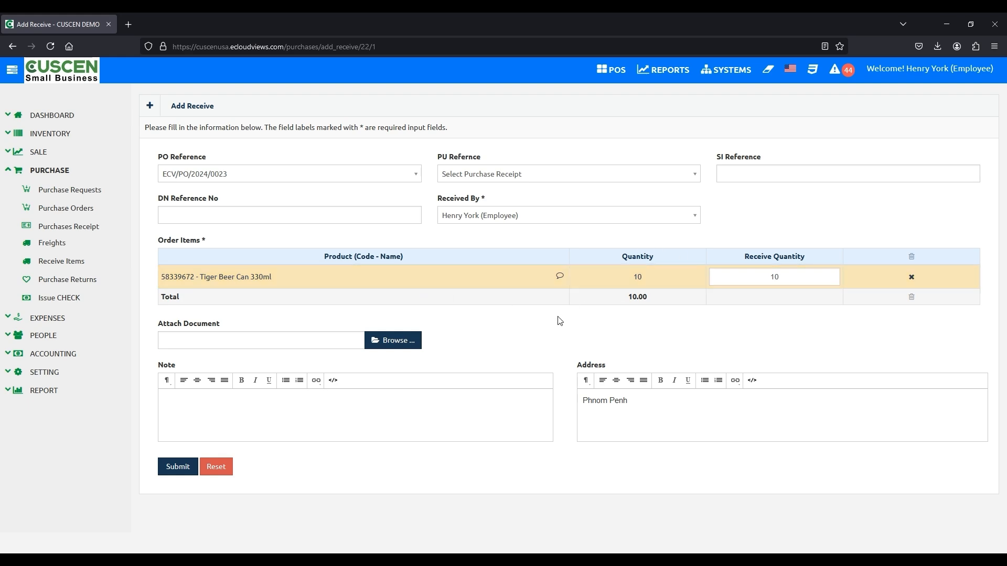
left_click(184, 478)
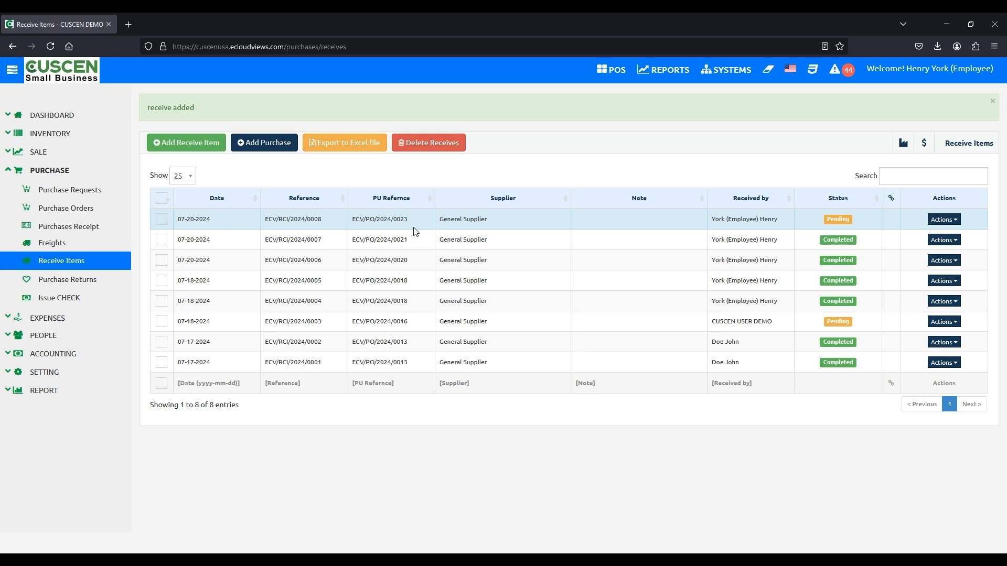
left_click_drag(712, 221, 772, 224)
left_click(773, 224)
left_click(992, 101)
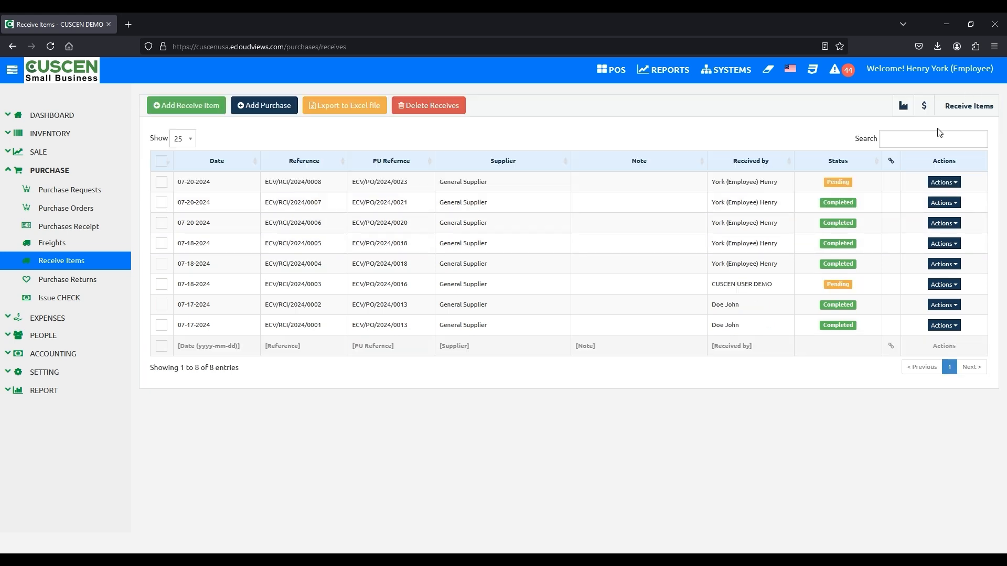
left_click(943, 182)
left_click(814, 118)
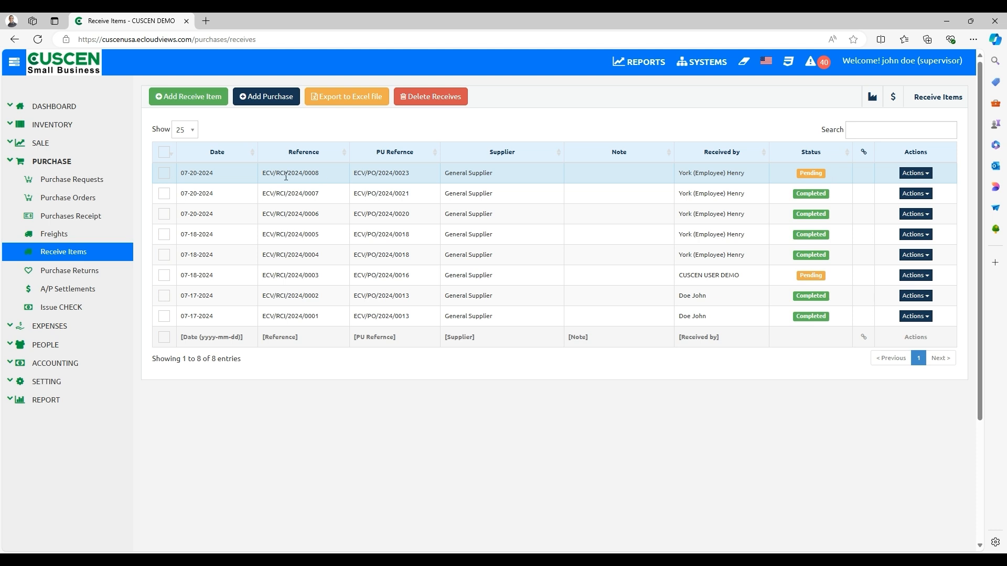
Step: Create and submit a purchase from the newest pending receive item, keeping 10 cans of Tiger Beer Can 330ml
left_click(165, 177)
left_click(264, 99)
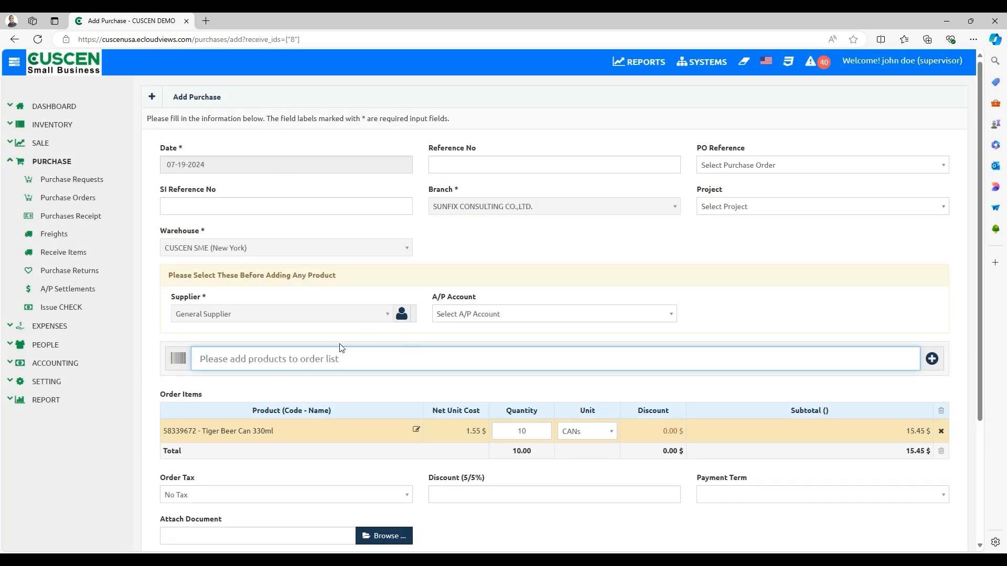
scroll(275, 339, "down", 2)
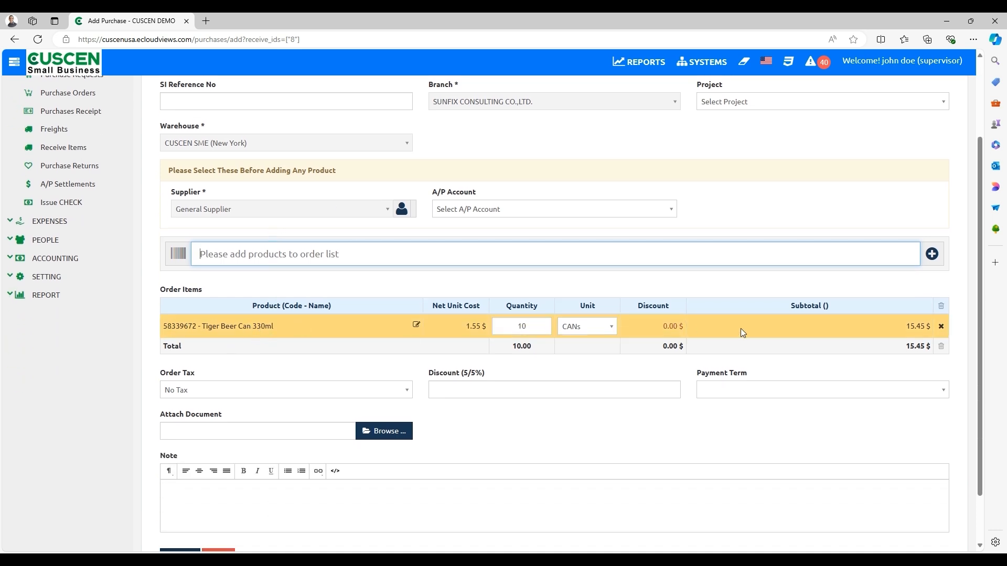
scroll(891, 335, "down", 1)
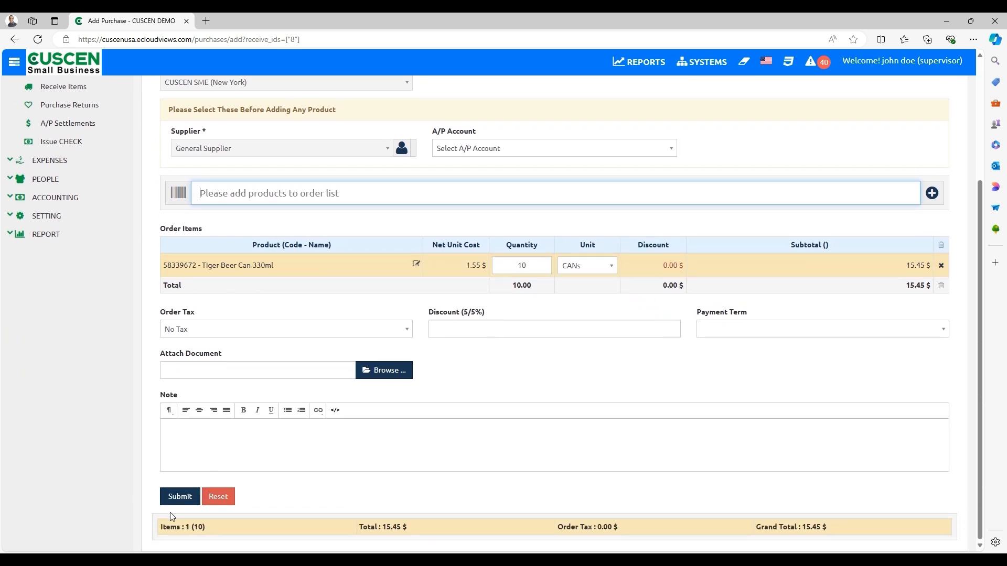
left_click(186, 498)
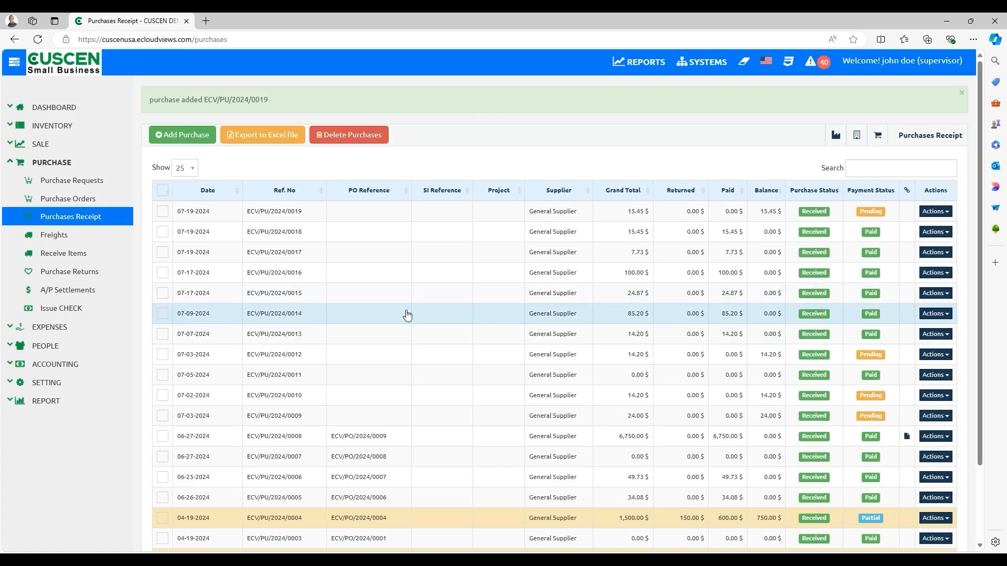
left_click_drag(148, 99, 279, 99)
left_click(370, 117)
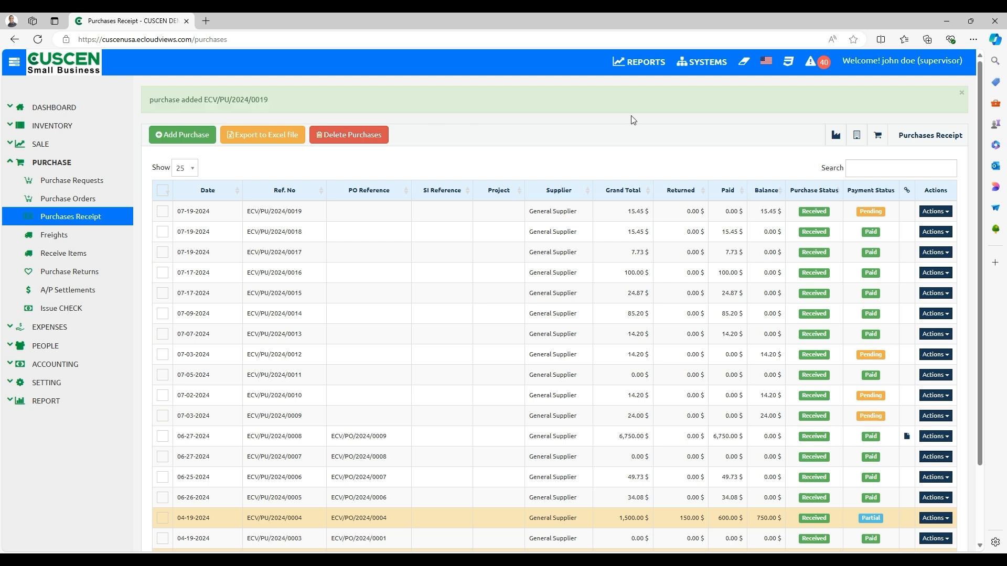
left_click(961, 93)
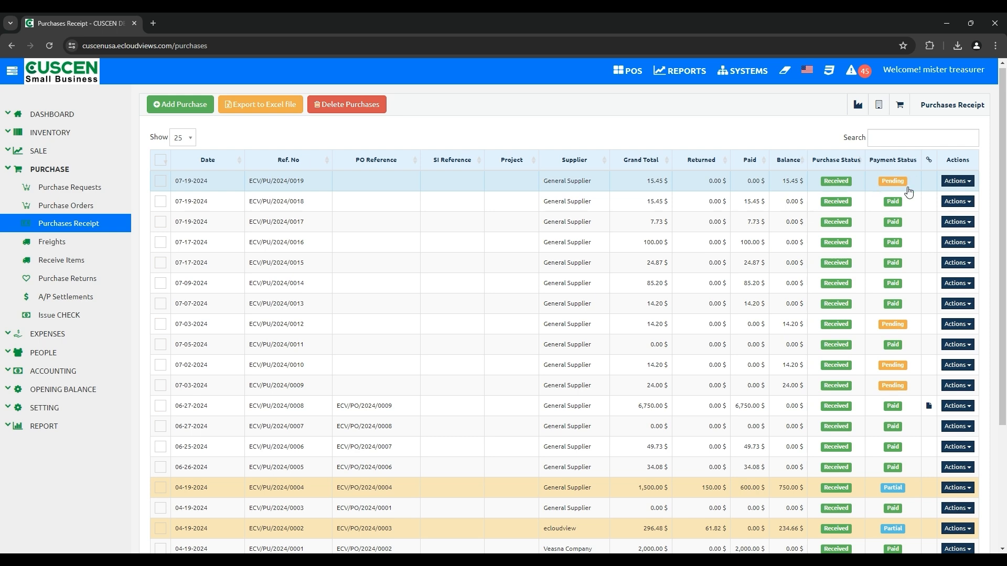
Step: Start a payment for the newest pending purchase receipt with an amount of 15.45 USD, paying by The Bank of America
left_click(955, 182)
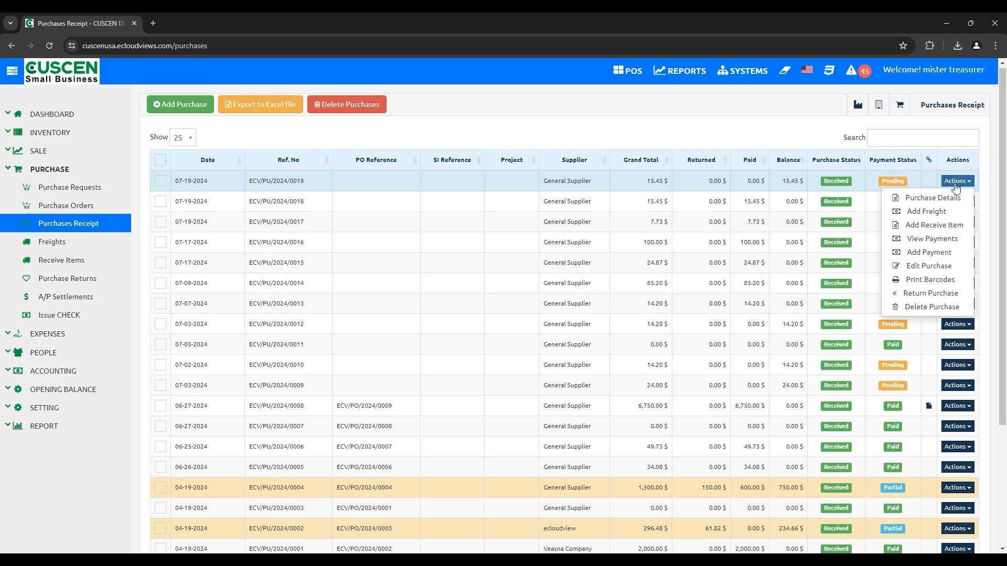
left_click(931, 251)
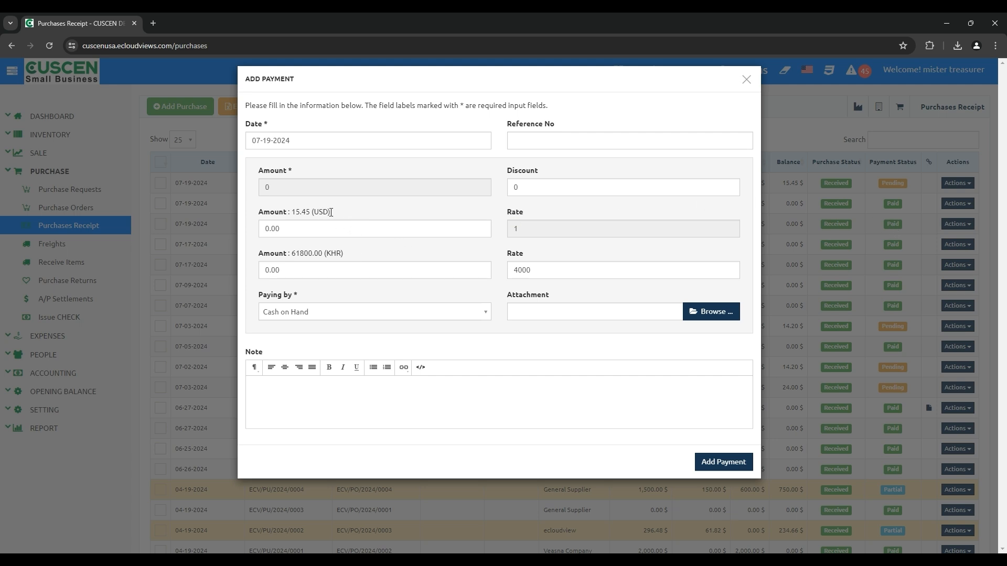
left_click_drag(331, 212, 290, 212)
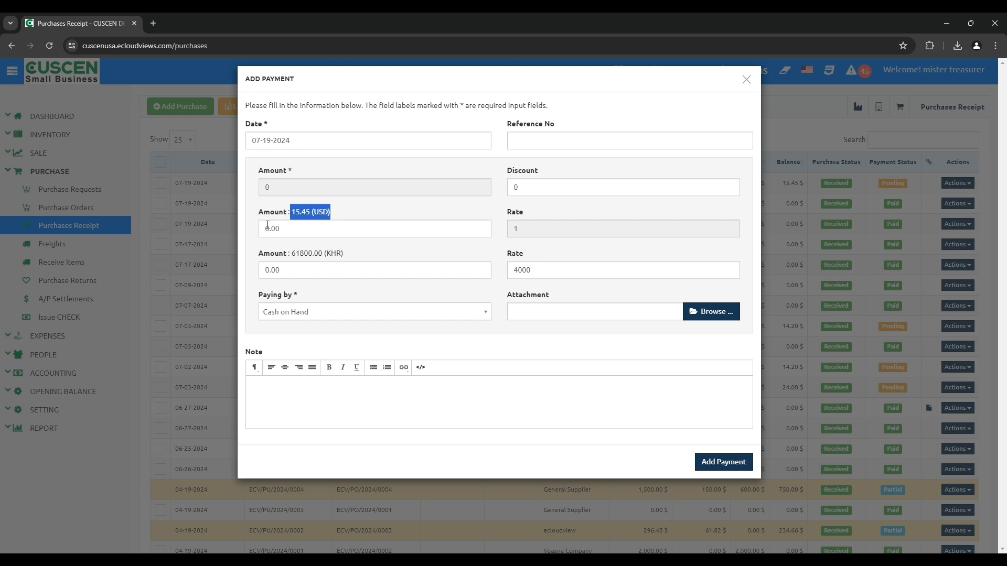
left_click(318, 228)
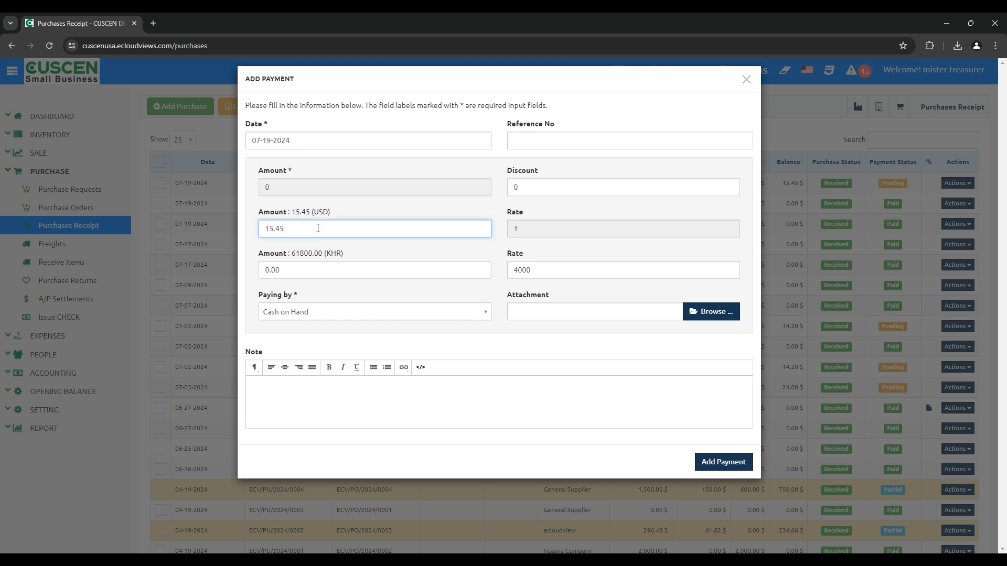
left_click(317, 313)
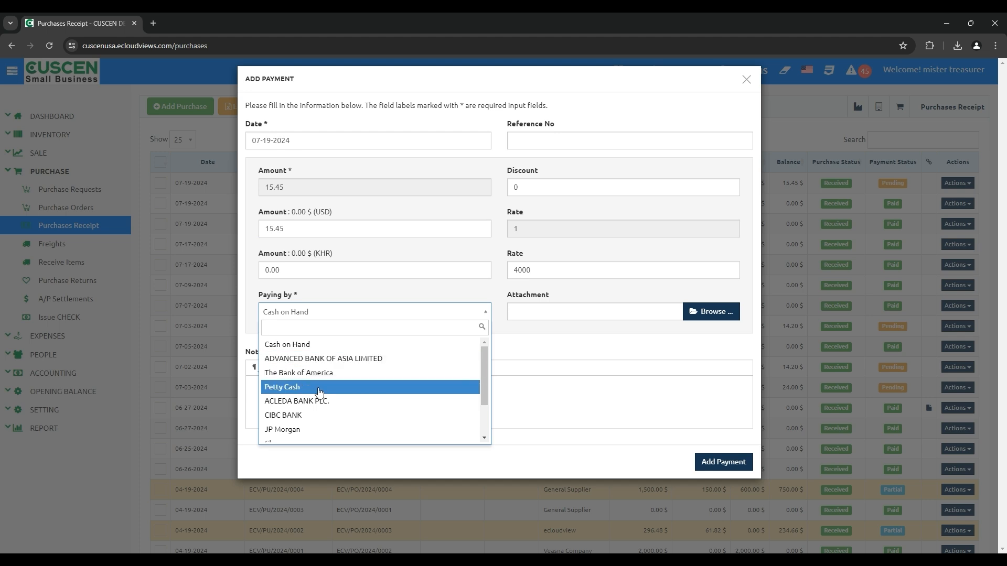
left_click(312, 380)
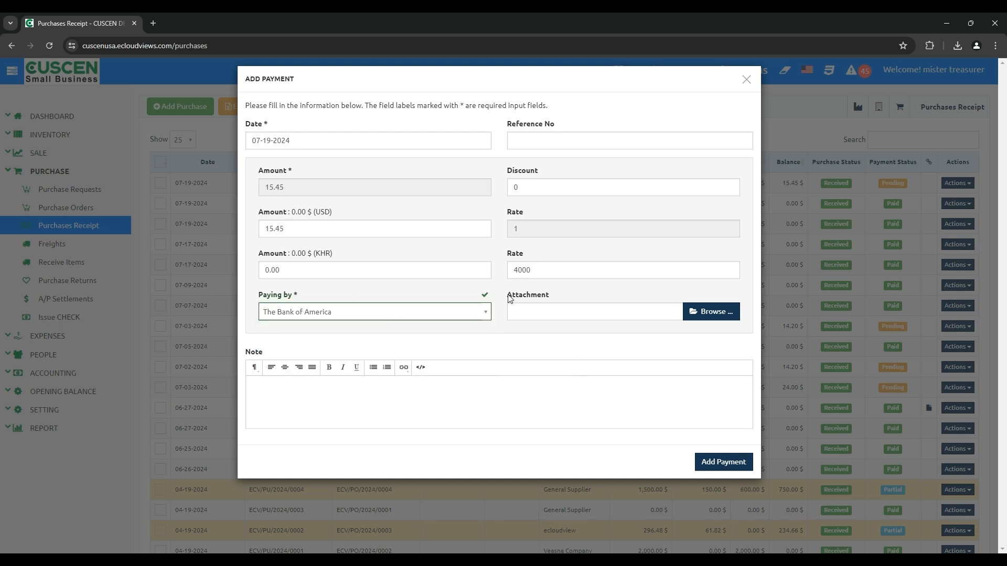
Step: Attach the signed "Purchase Orders - 07-18-2024" file to the payment and submit the payment
left_click_drag(507, 295, 553, 297)
left_click(572, 294)
left_click(703, 312)
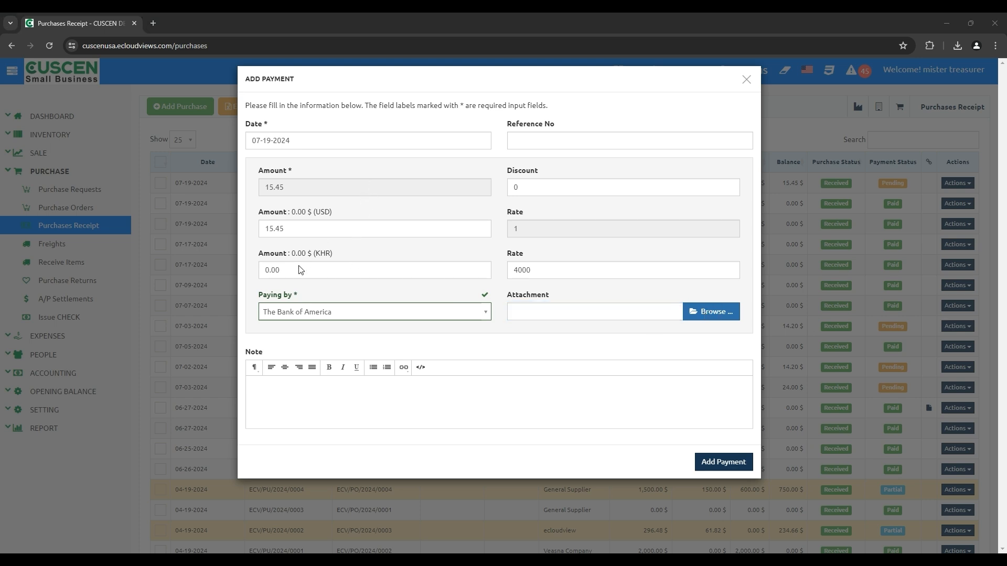
left_click(534, 369)
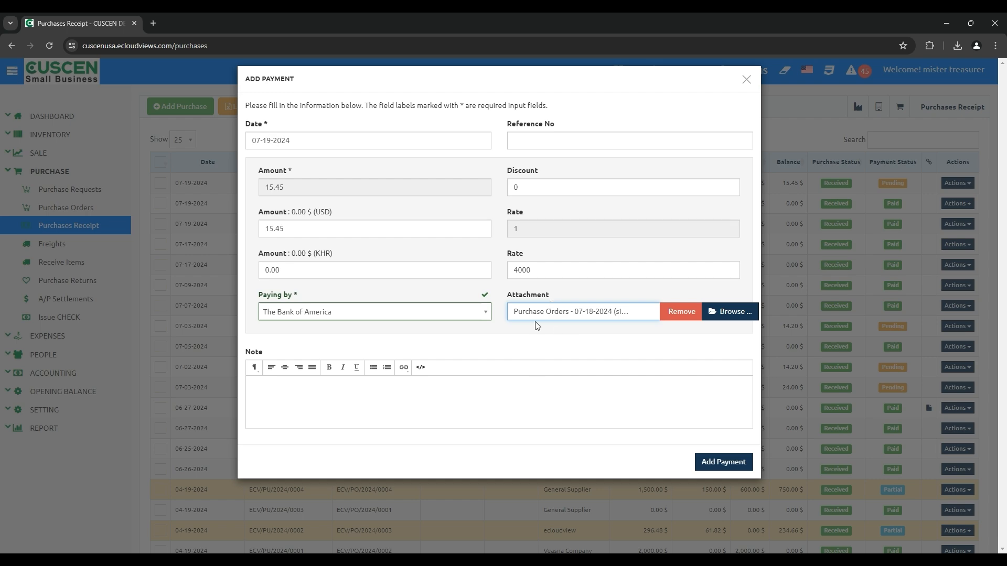
left_click(734, 466)
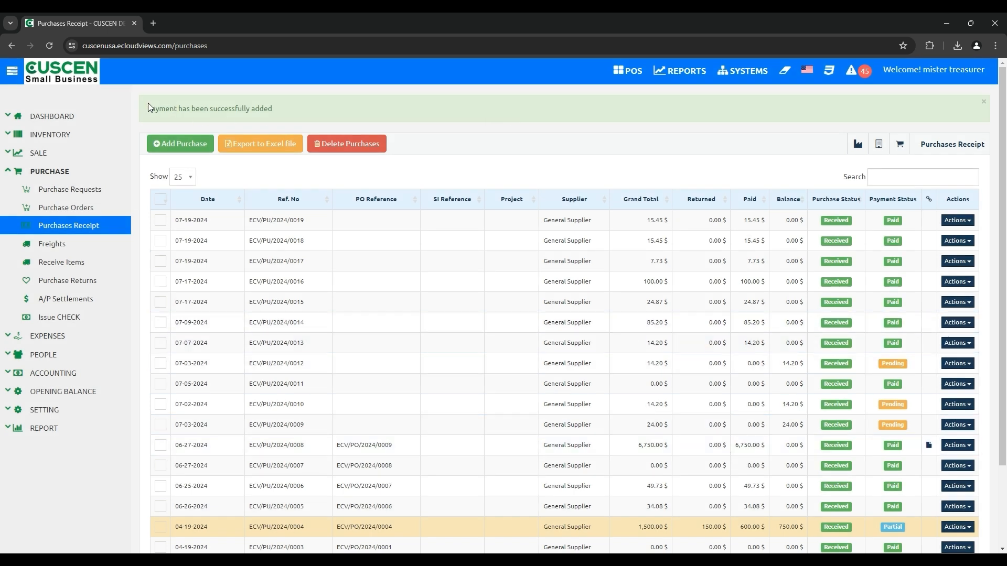
left_click_drag(149, 108, 303, 112)
left_click(303, 112)
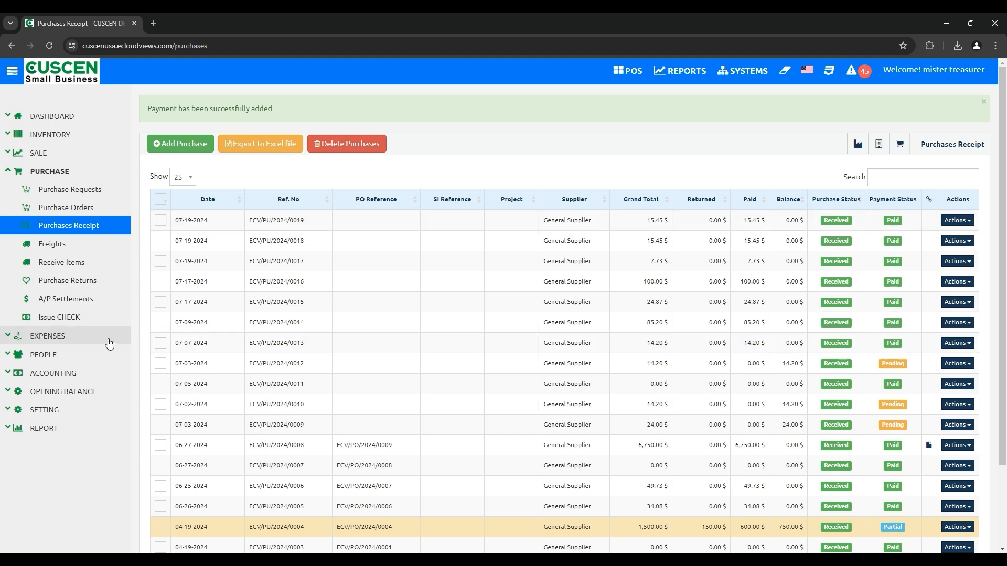
Step: Open the Purchase Payments Report from the payment reports
scroll(108, 341, "down", 2)
left_click(44, 334)
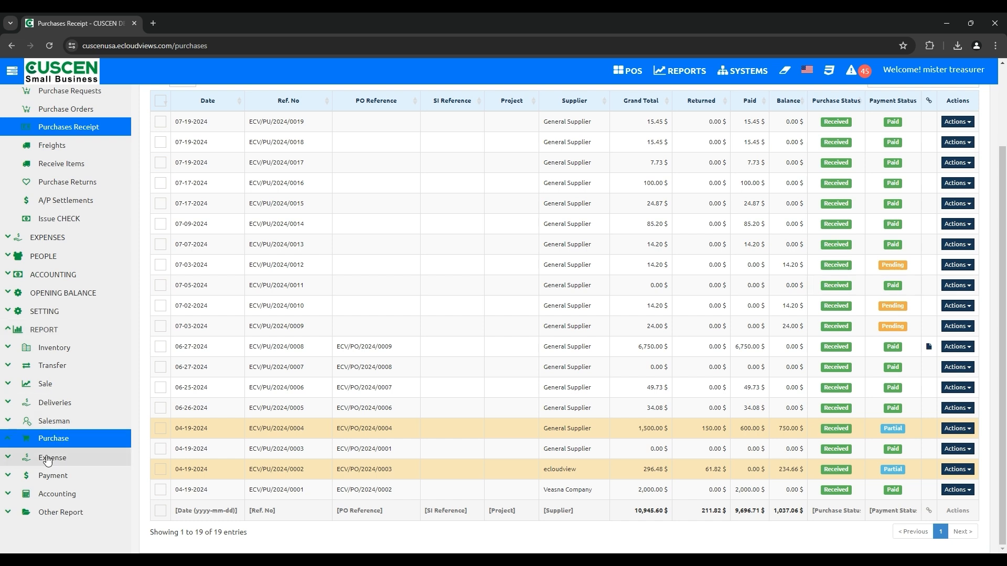
left_click(8, 440)
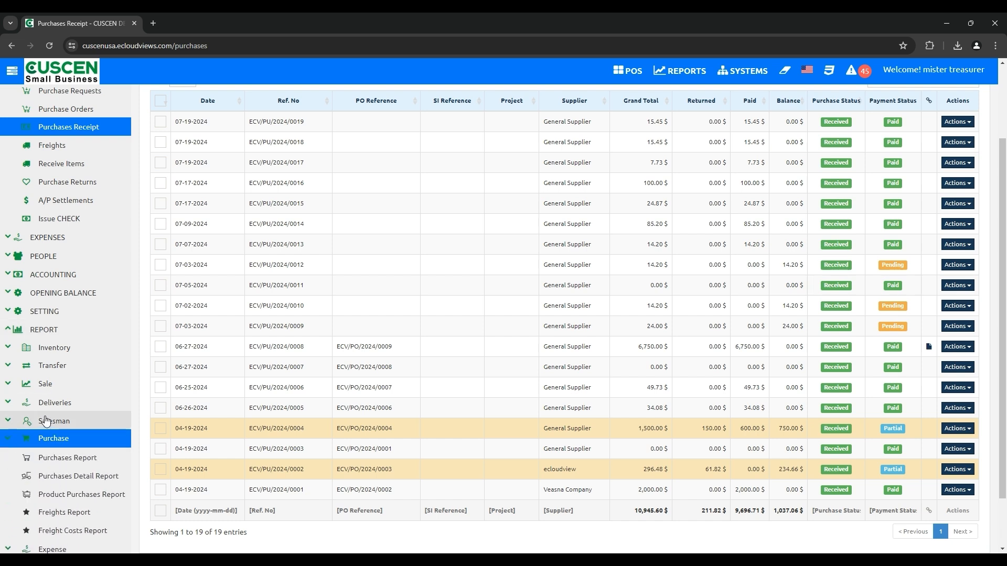
left_click(47, 438)
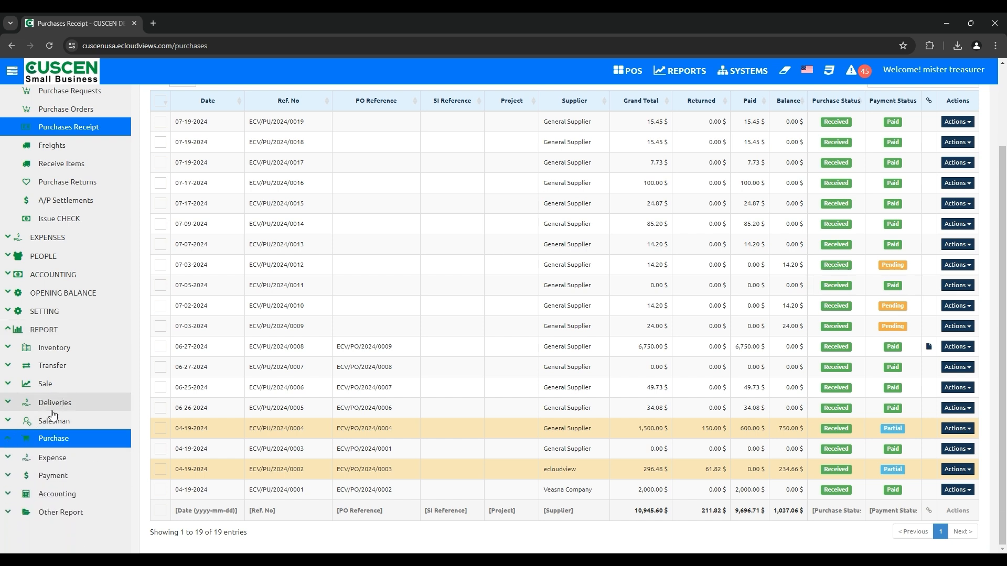
left_click(53, 475)
scroll(64, 429, "down", 1)
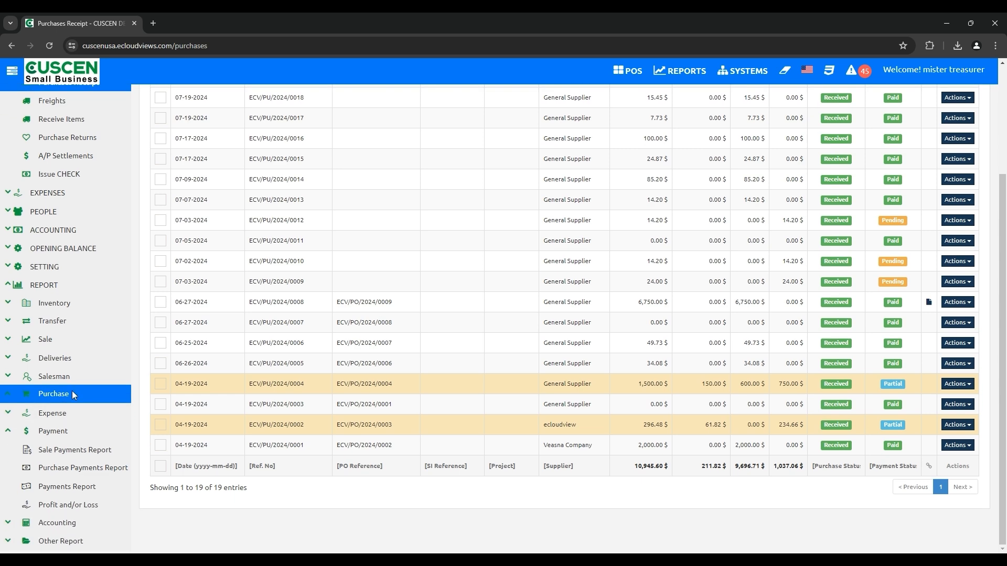
left_click(71, 469)
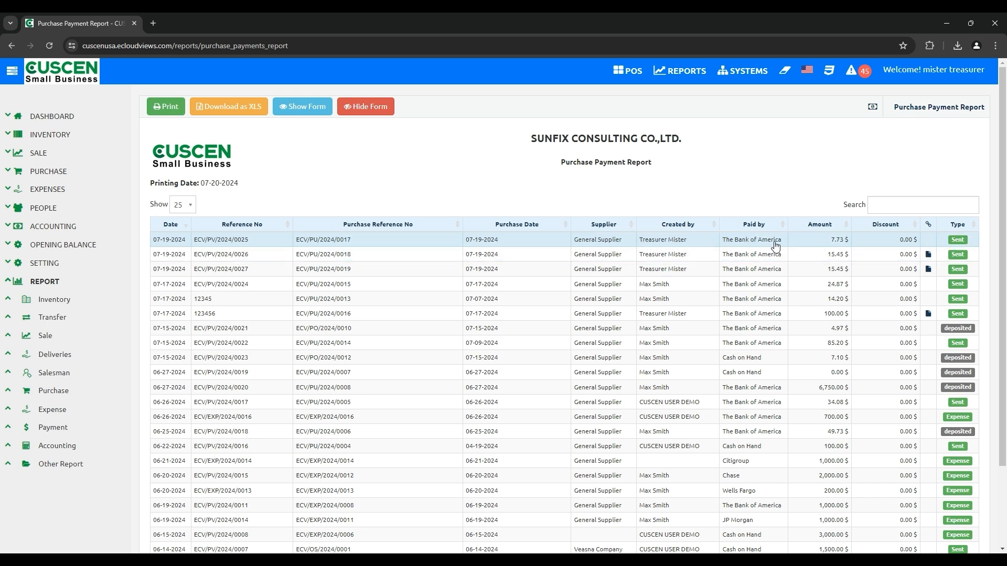
Step: Download and open the attachment of the first 15.45 $ payment, review the purchase order down to its signatures, and close it
left_click(928, 255)
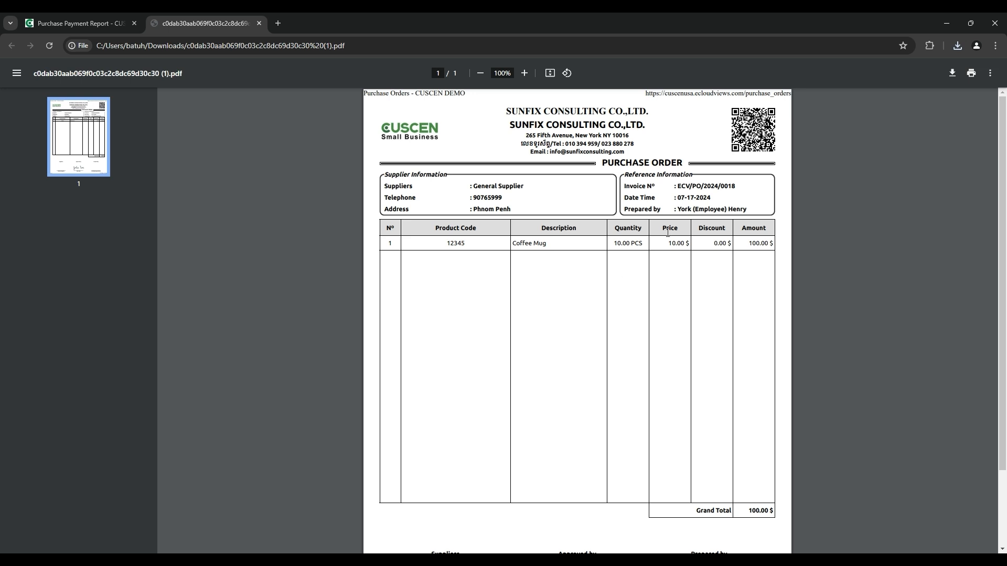
scroll(548, 249, "down", 2)
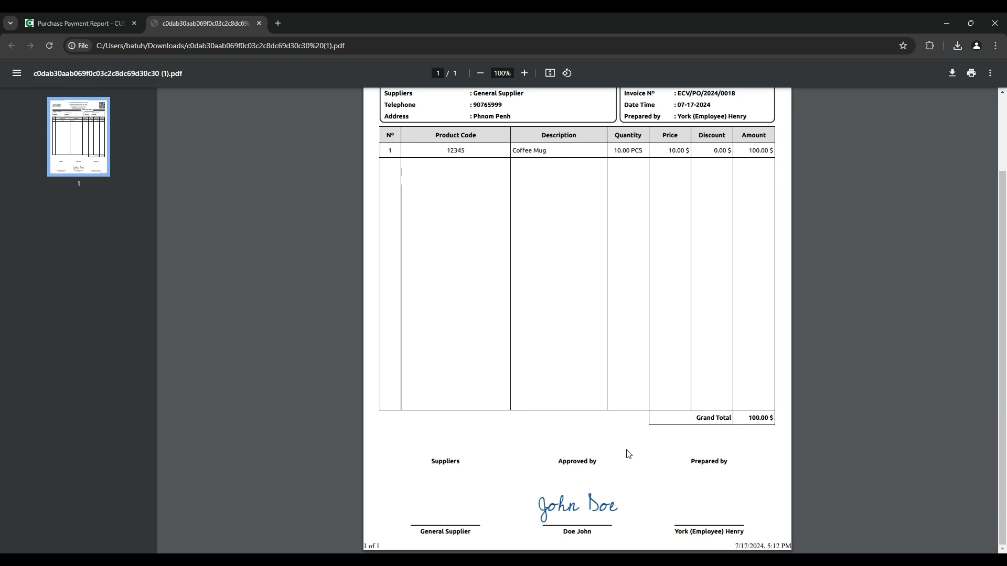
scroll(629, 454, "up", 2)
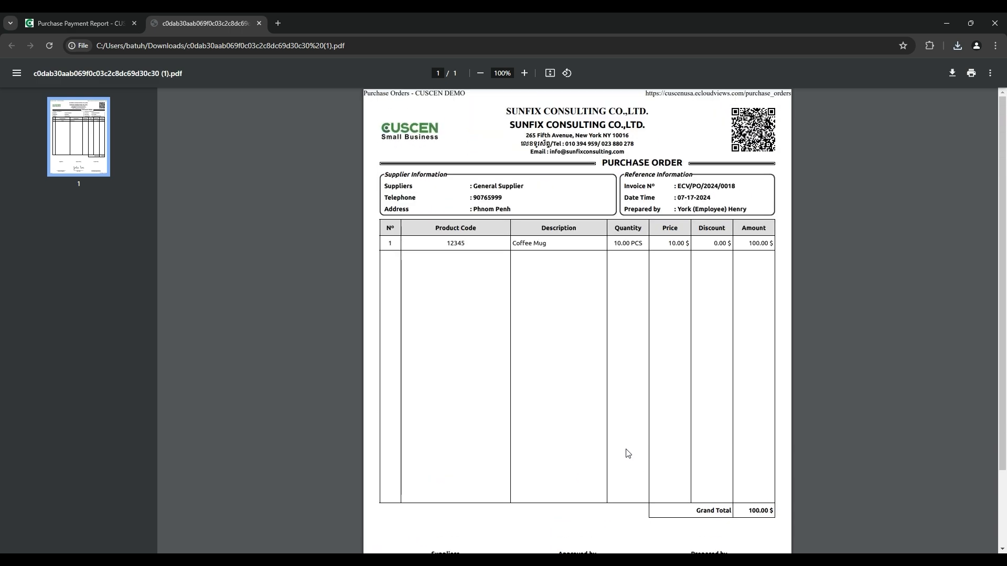
left_click(259, 24)
left_click(209, 171)
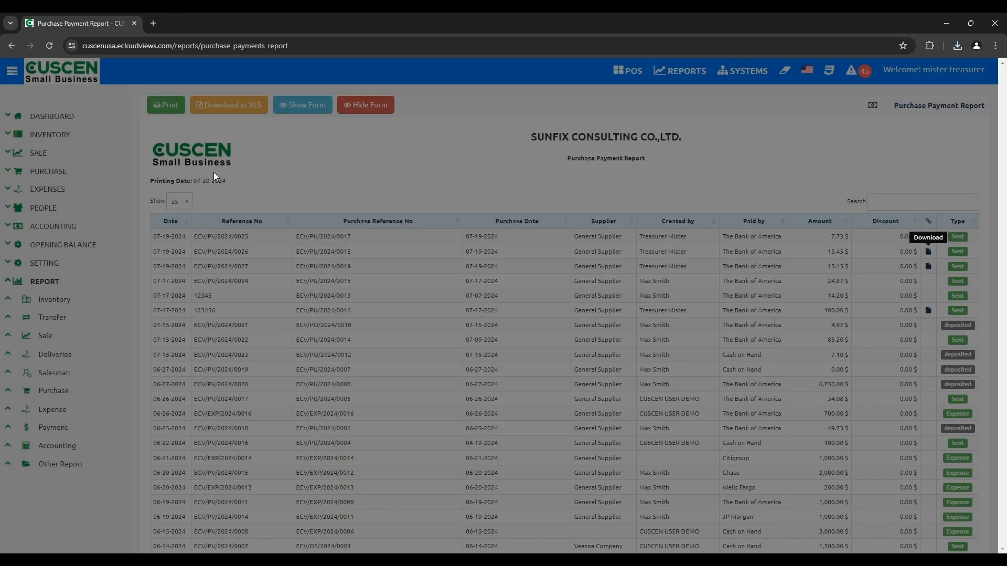